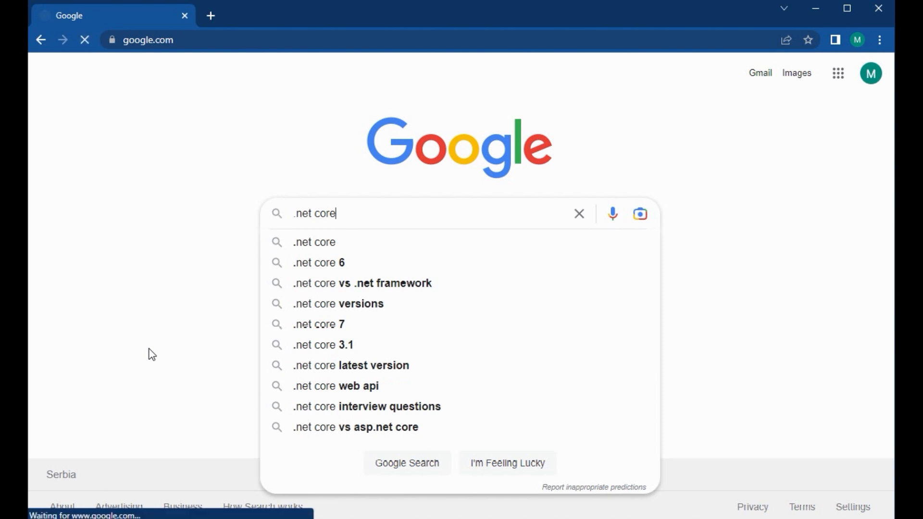
- Search Google for ".net core" and open Microsoft's Download .NET page from the results
{"action": "left_click", "coordinate": [374, 215]}
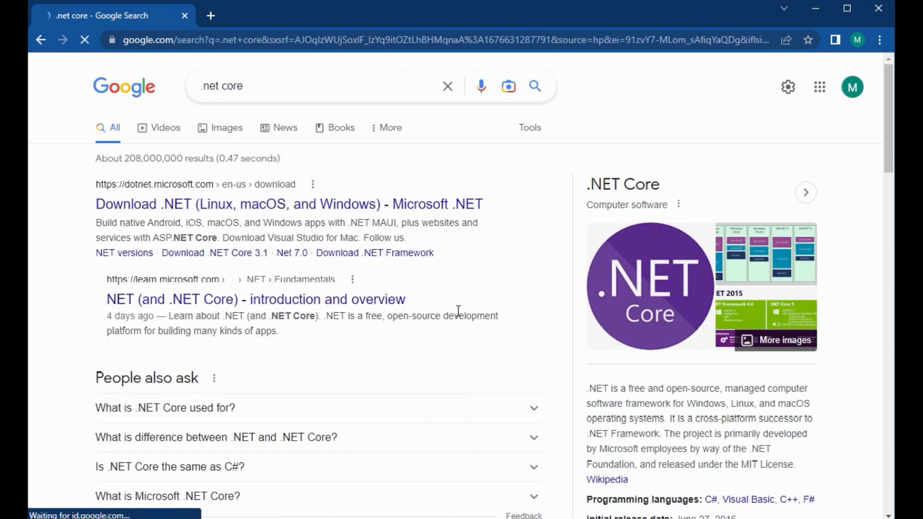
{"action": "scroll", "coordinate": [569, 307], "scroll_direction": "down", "scroll_amount": 4}
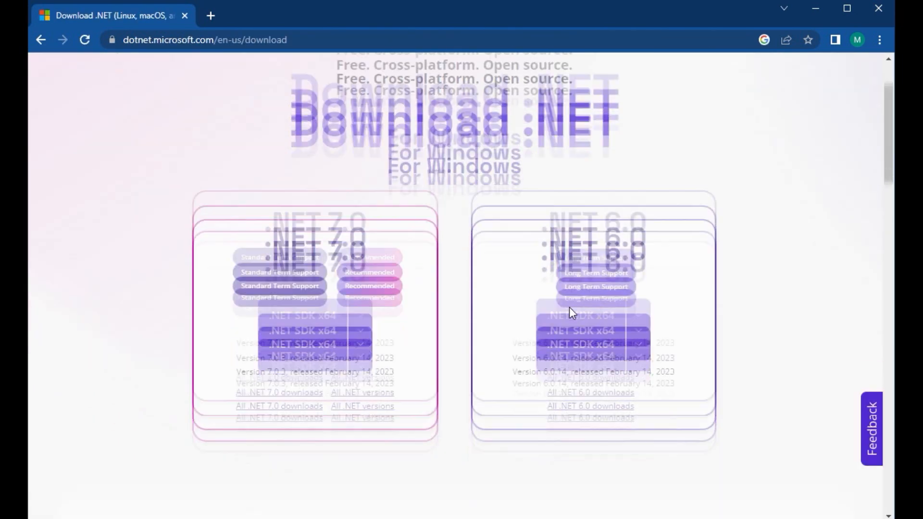
{"action": "scroll", "coordinate": [571, 313], "scroll_direction": "up", "scroll_amount": 1}
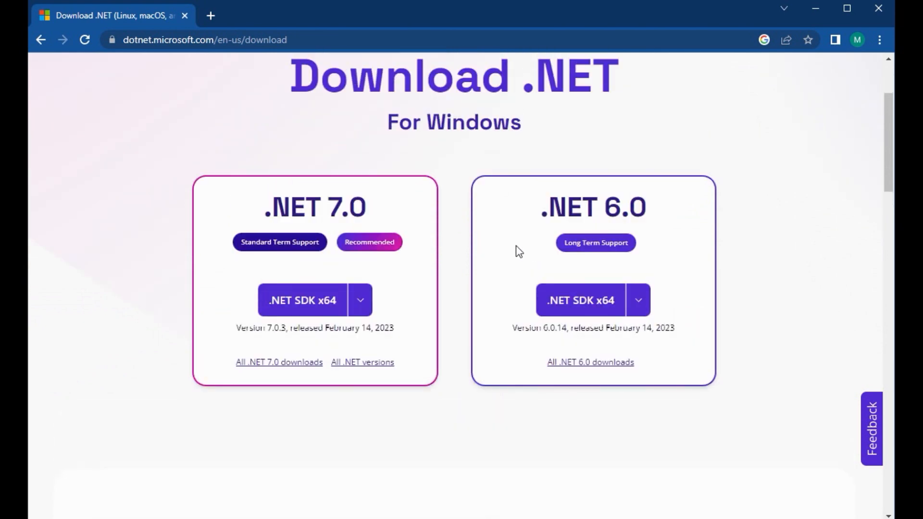
{"action": "scroll", "coordinate": [514, 251], "scroll_direction": "up", "scroll_amount": 1}
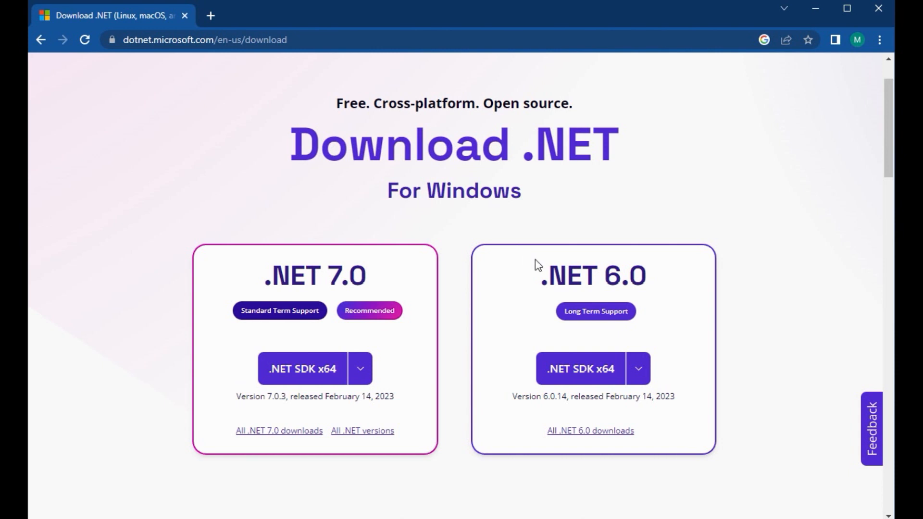
- Download the Windows x64 installer of SDK 7.0.200 from the .NET 7.0 downloads page and dismiss the survey
{"action": "left_click_drag", "start_coordinate": [360, 397], "coordinate": [395, 400]}
{"action": "left_click", "coordinate": [285, 434]}
{"action": "scroll", "coordinate": [412, 319], "scroll_direction": "down", "scroll_amount": 3}
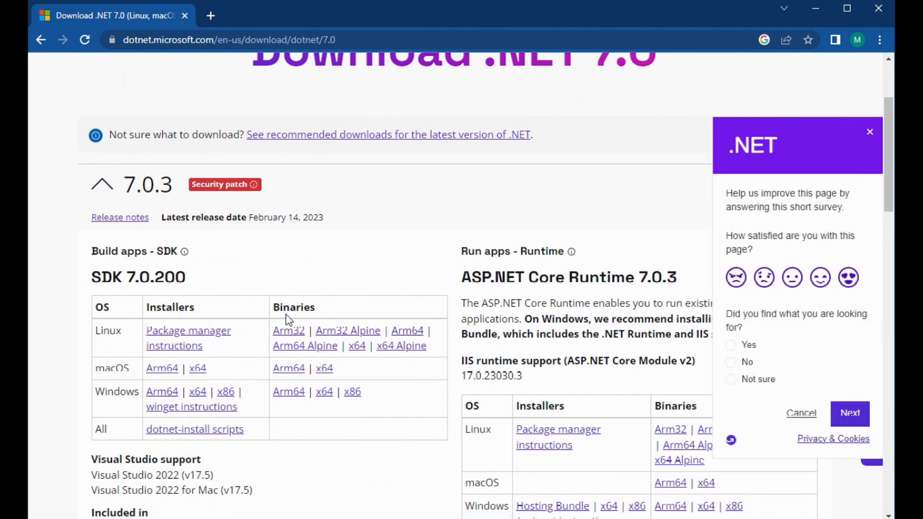
{"action": "left_click", "coordinate": [198, 393]}
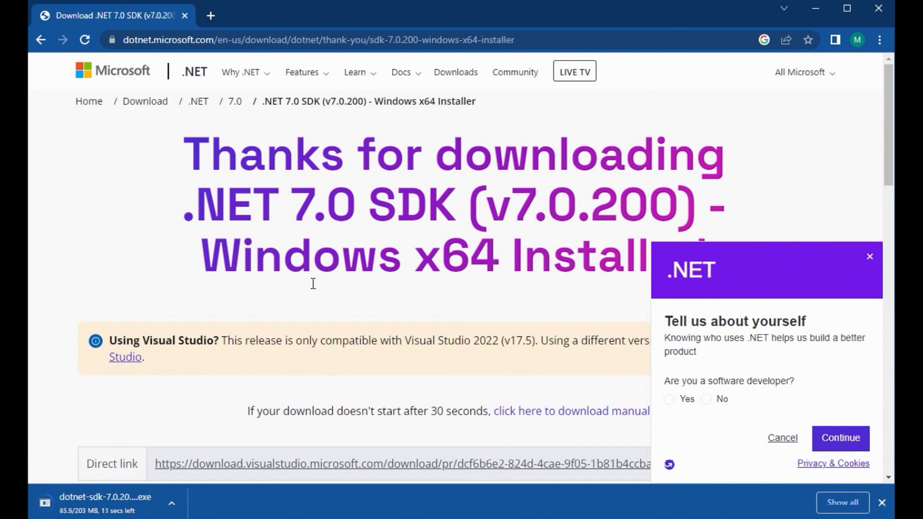
{"action": "left_click", "coordinate": [870, 258]}
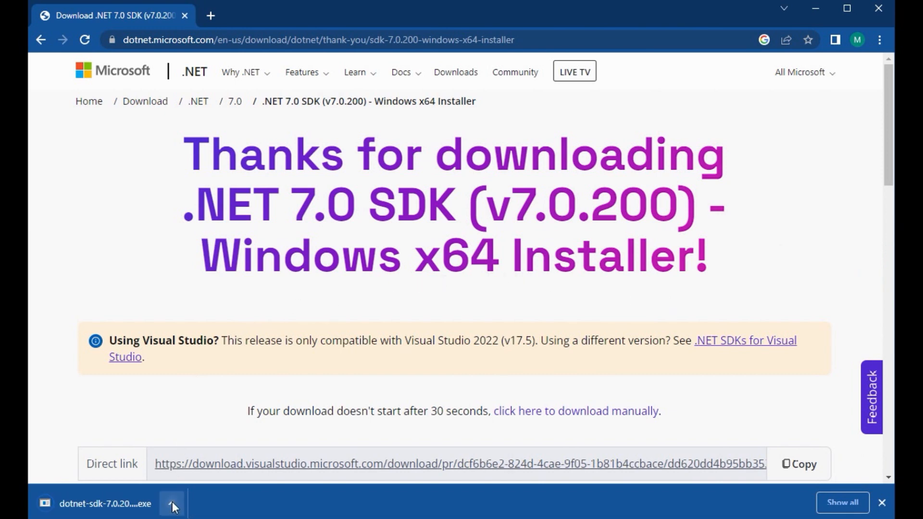
- Run the downloaded dotnet-sdk-7.0.200-win-x64 file from its folder and start the installation, allowing it to change the device
{"action": "left_click", "coordinate": [172, 503]}
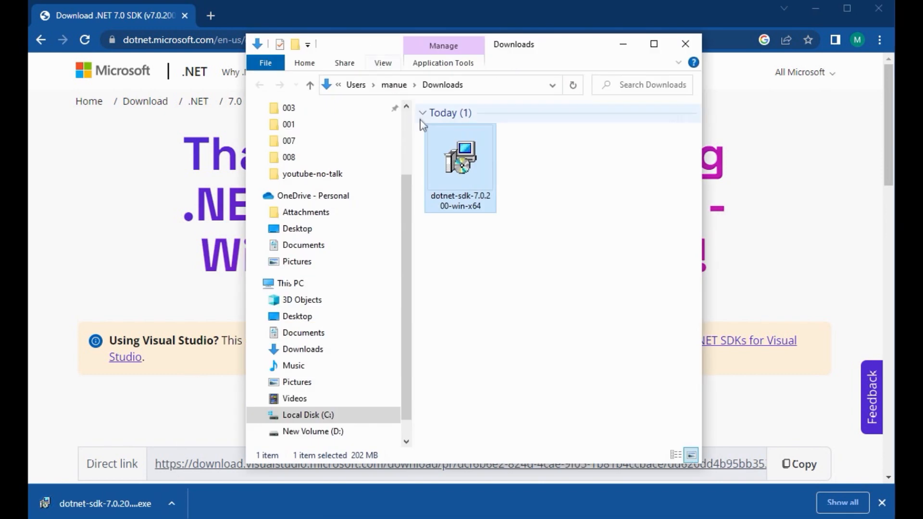
{"action": "left_click", "coordinate": [814, 3]}
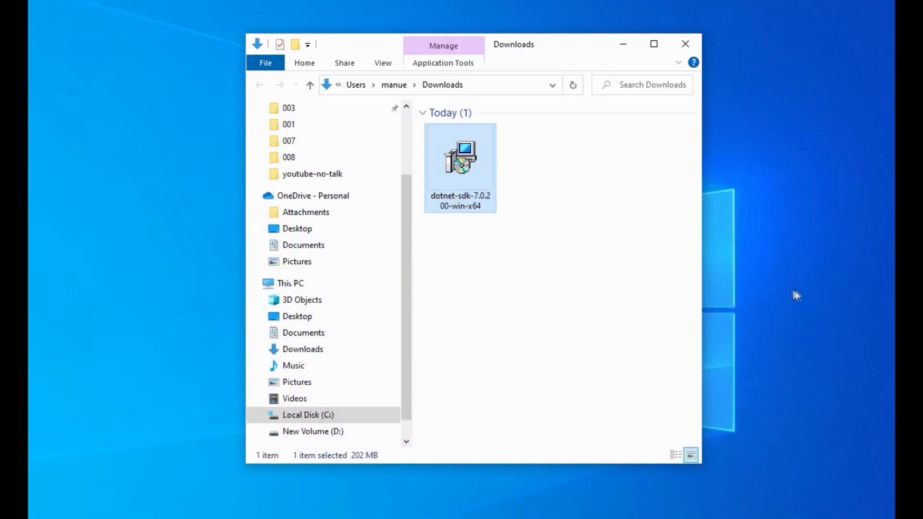
{"action": "double_click", "coordinate": [460, 152]}
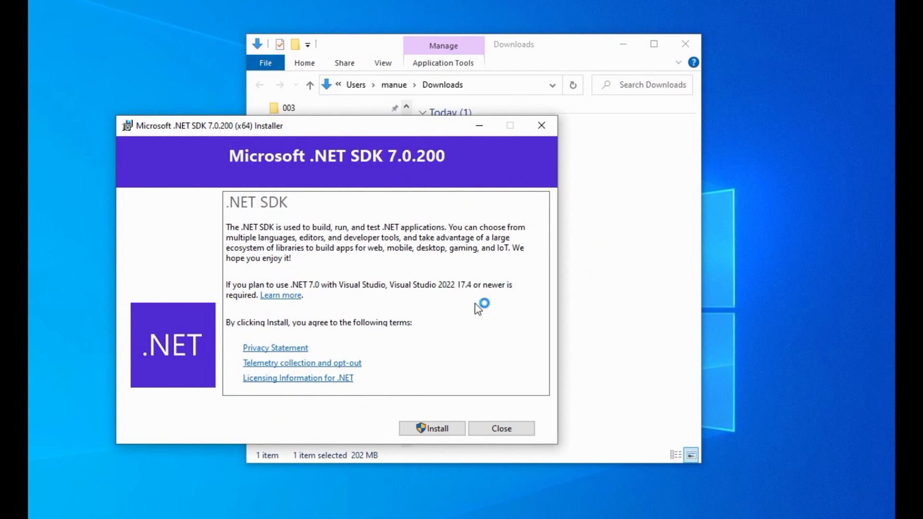
{"action": "left_click", "coordinate": [442, 430]}
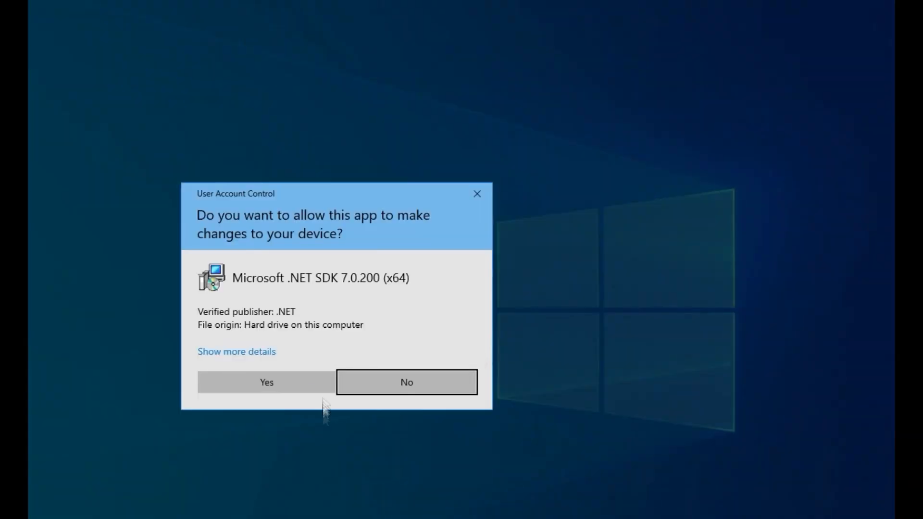
{"action": "left_click", "coordinate": [307, 383]}
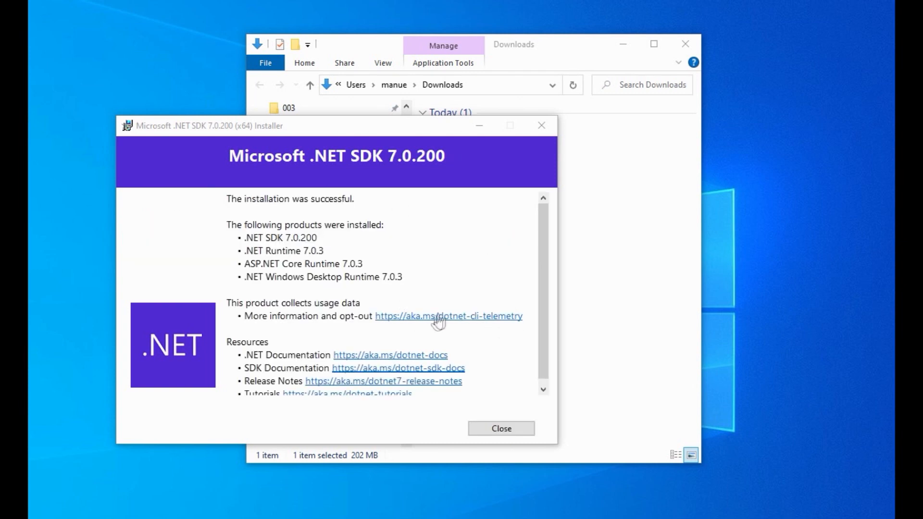
- Check the installed products listed by the .NET SDK installer, close it and minimize the Downloads folder
{"action": "left_click_drag", "start_coordinate": [244, 238], "coordinate": [317, 238]}
{"action": "left_click_drag", "start_coordinate": [245, 250], "coordinate": [360, 250]}
{"action": "left_click", "coordinate": [428, 255]}
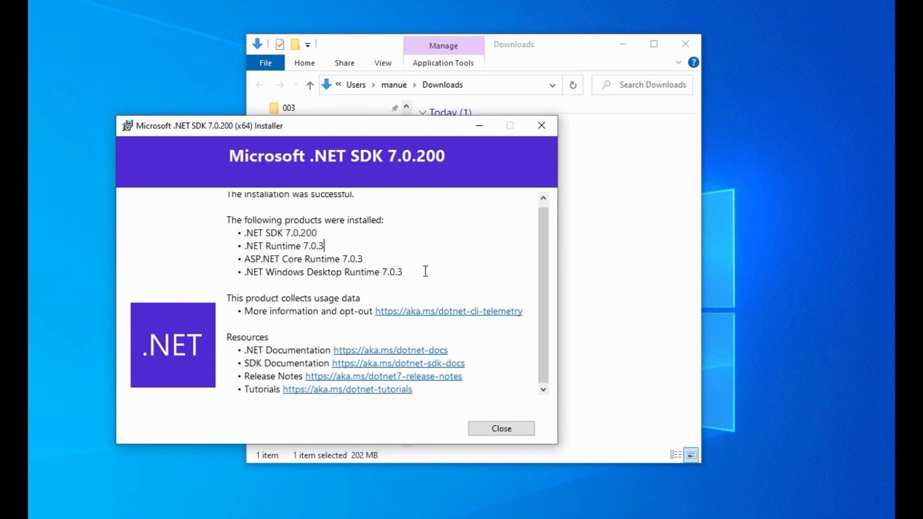
{"action": "left_click", "coordinate": [528, 432]}
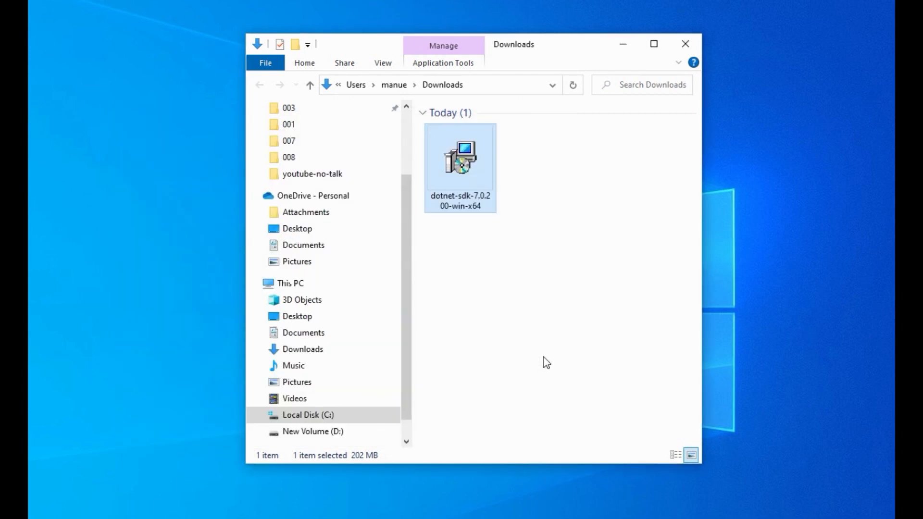
{"action": "left_click", "coordinate": [627, 43]}
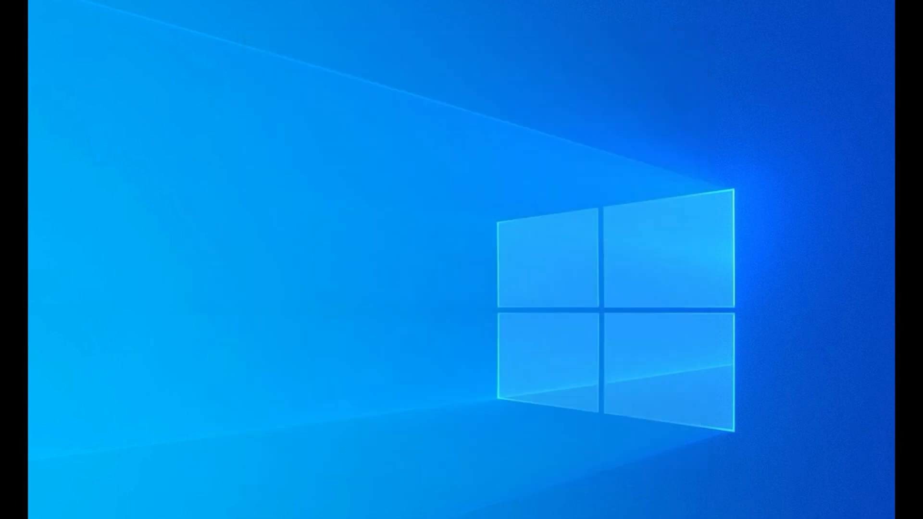
- Switch back to Chrome, search Google for "visual studio code" in a new tab and open the official site
{"action": "key", "text": "alt+Tab"}
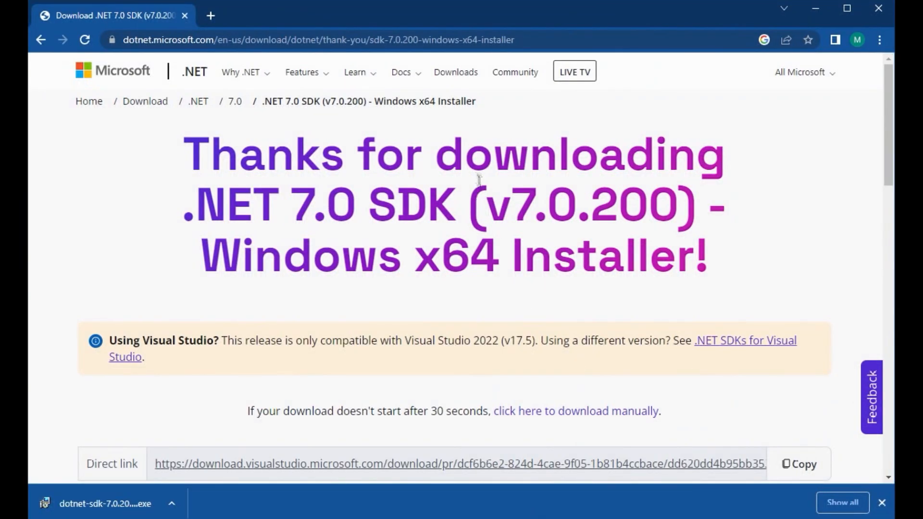
{"action": "left_click", "coordinate": [211, 15]}
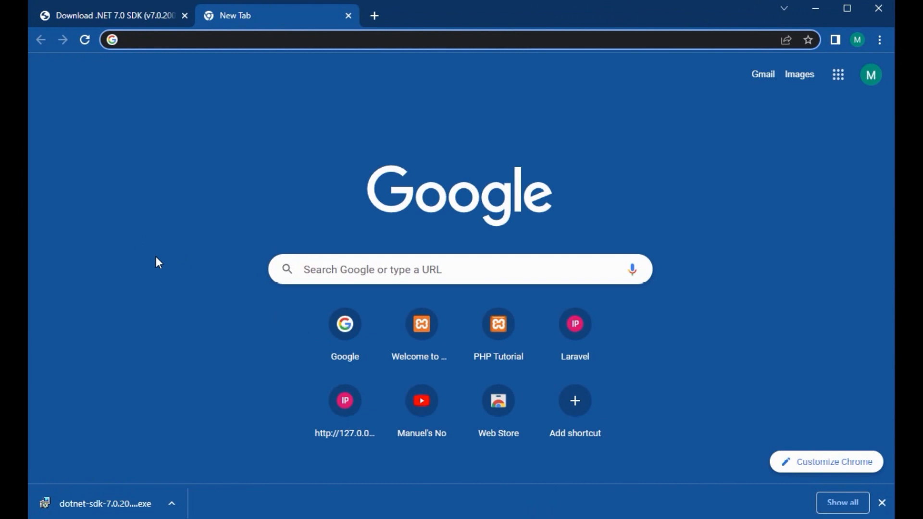
{"action": "left_click", "coordinate": [343, 331]}
{"action": "type", "text": "v"}
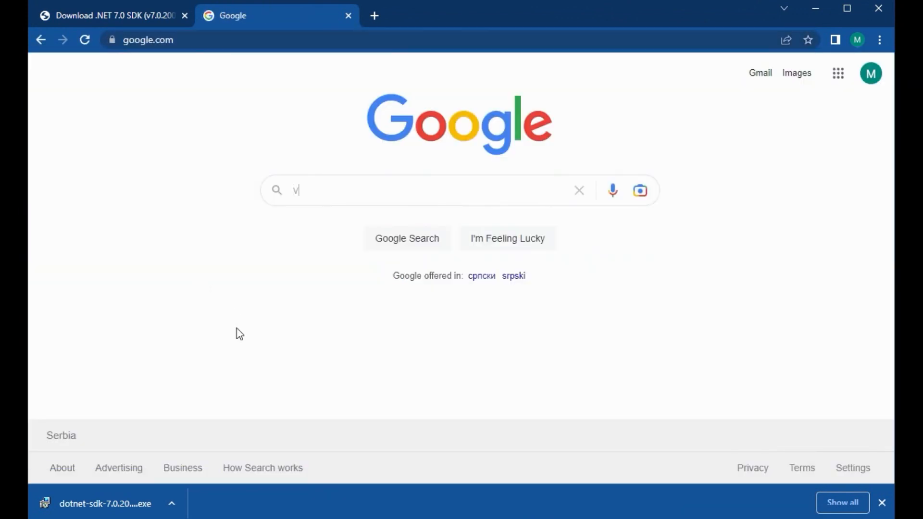
{"action": "type", "text": "isual stud"}
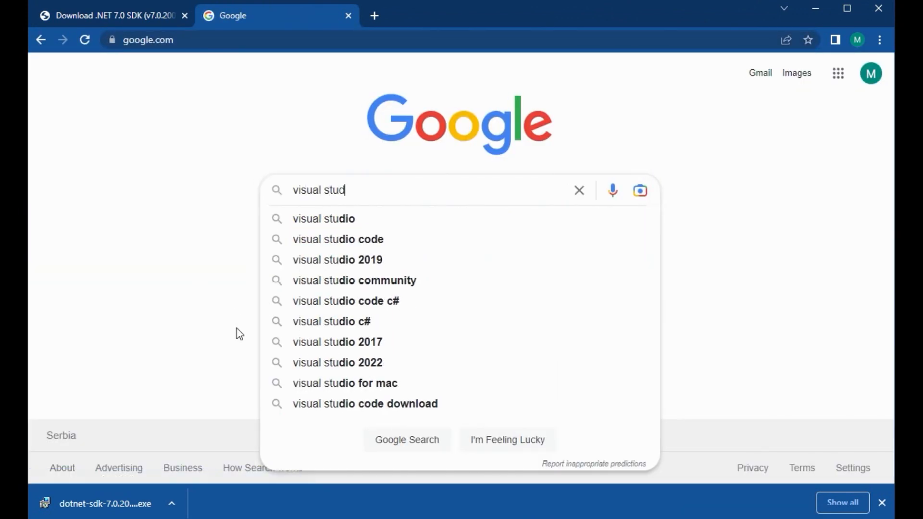
{"action": "type", "text": "io code"}
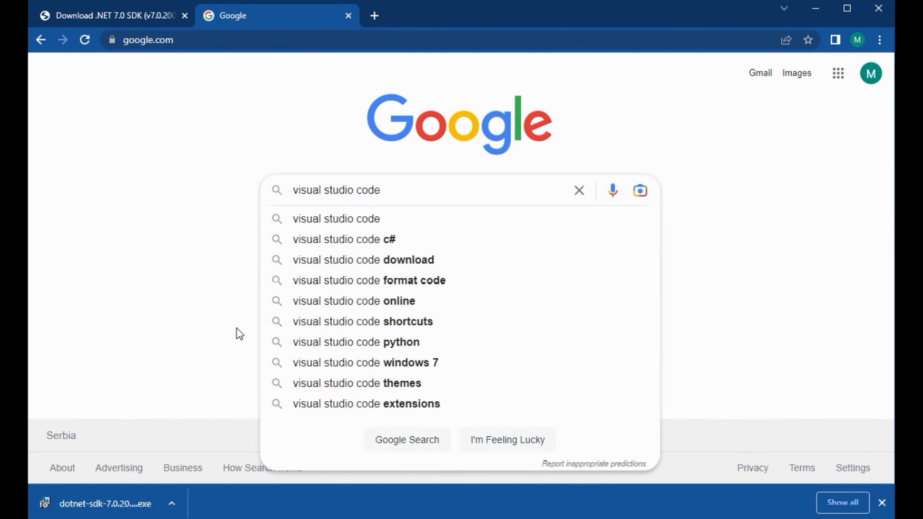
{"action": "key", "text": "Return"}
{"action": "left_click", "coordinate": [291, 257]}
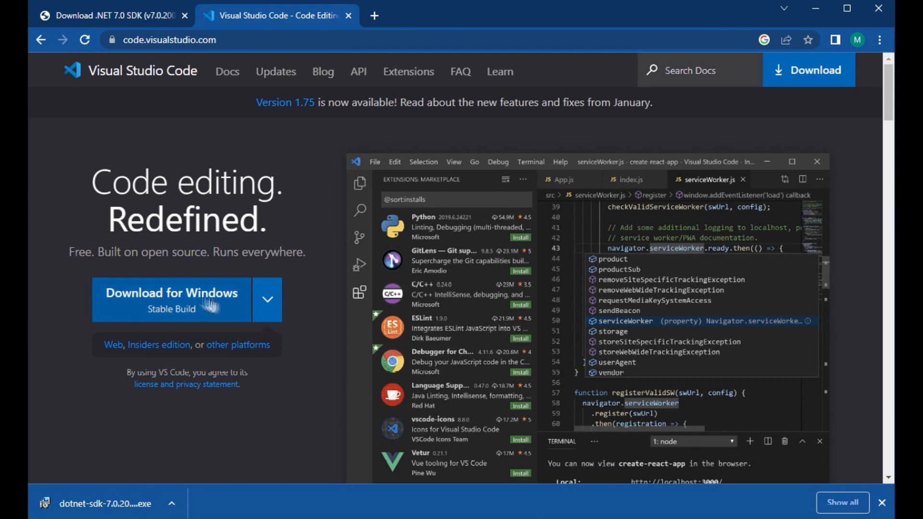
- Download the stable Windows build of Visual Studio Code and skim the Getting Started page during the download
{"action": "scroll", "coordinate": [412, 316], "scroll_direction": "down", "scroll_amount": 5}
{"action": "scroll", "coordinate": [412, 313], "scroll_direction": "up", "scroll_amount": 5}
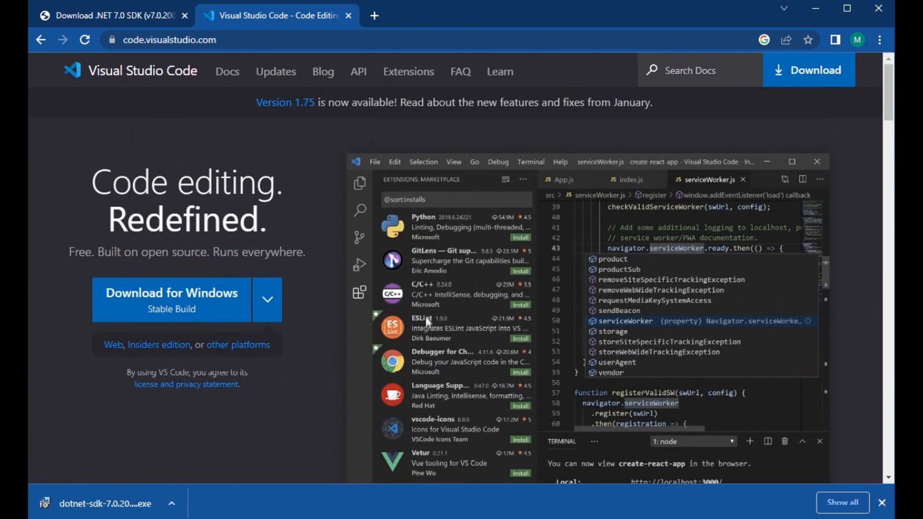
{"action": "left_click", "coordinate": [178, 301]}
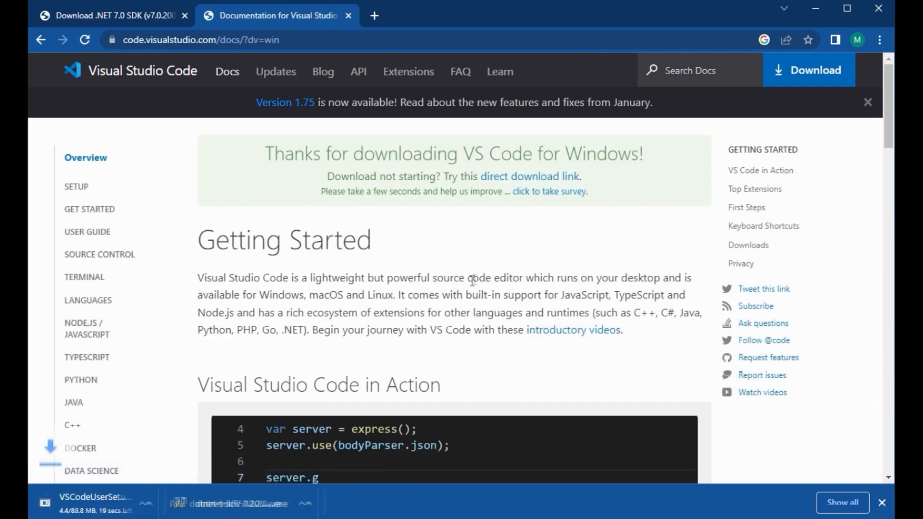
{"action": "scroll", "coordinate": [468, 279], "scroll_direction": "down", "scroll_amount": 20}
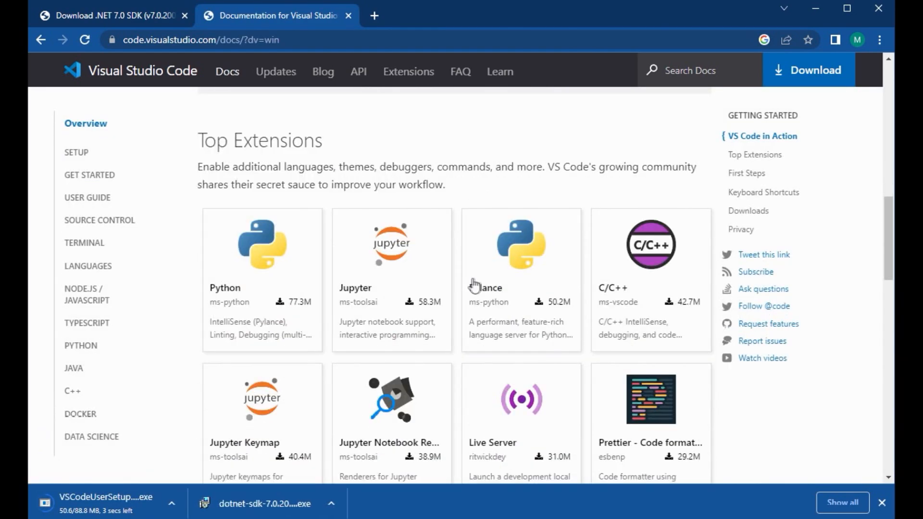
{"action": "scroll", "coordinate": [473, 284], "scroll_direction": "down", "scroll_amount": 5}
{"action": "scroll", "coordinate": [470, 282], "scroll_direction": "up", "scroll_amount": 9}
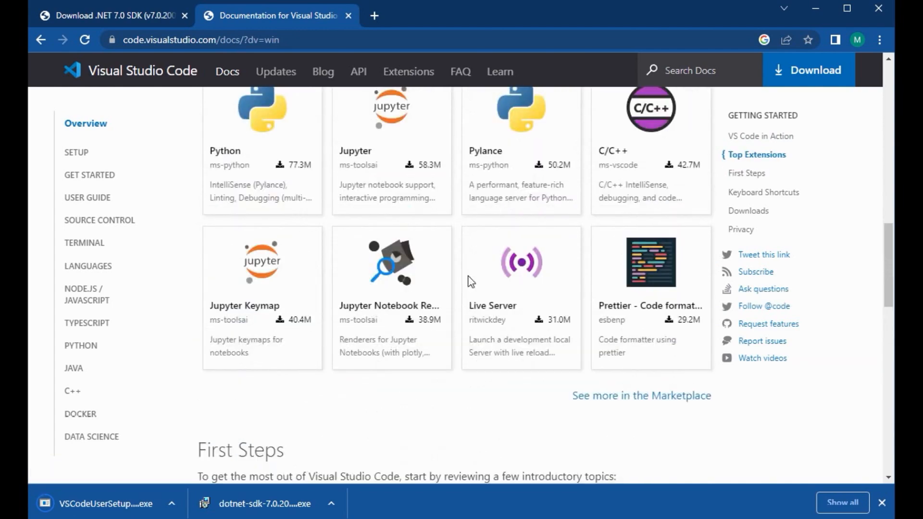
{"action": "scroll", "coordinate": [469, 283], "scroll_direction": "up", "scroll_amount": 10}
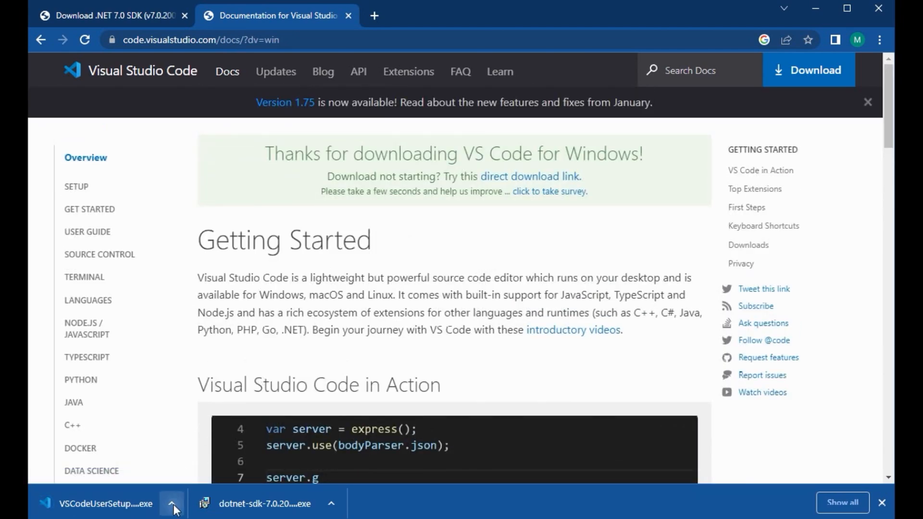
- Show VSCodeUserSetup-x64-1.75.1 in its folder, launch it and minimize the browser and folder windows
{"action": "left_click", "coordinate": [173, 504]}
{"action": "left_click", "coordinate": [202, 518]}
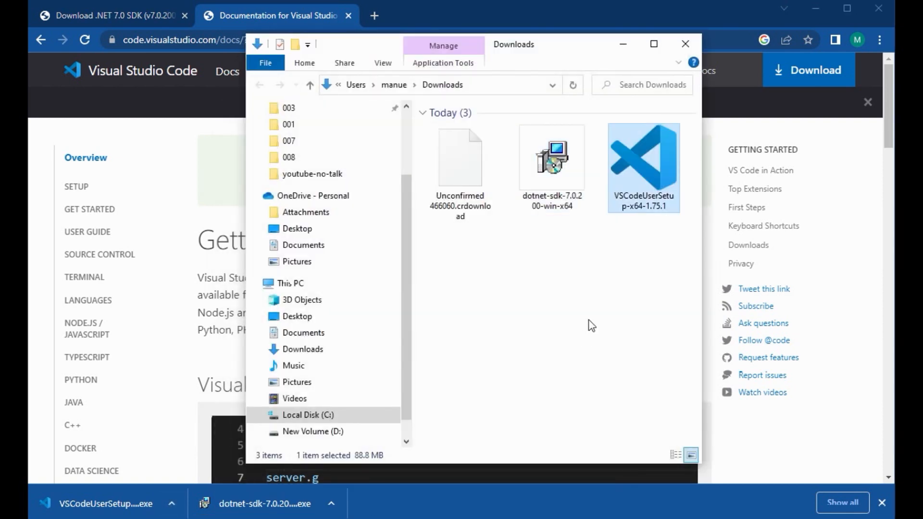
{"action": "left_click", "coordinate": [816, 8]}
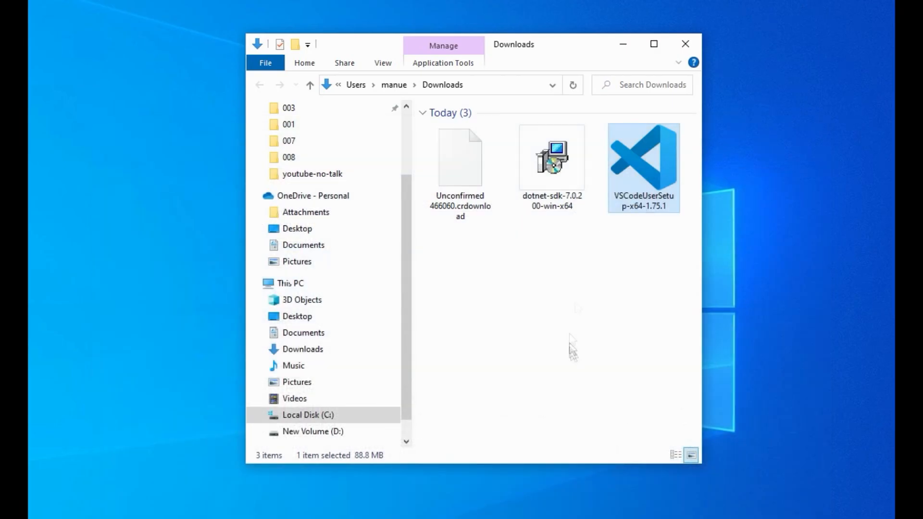
{"action": "double_click", "coordinate": [642, 161]}
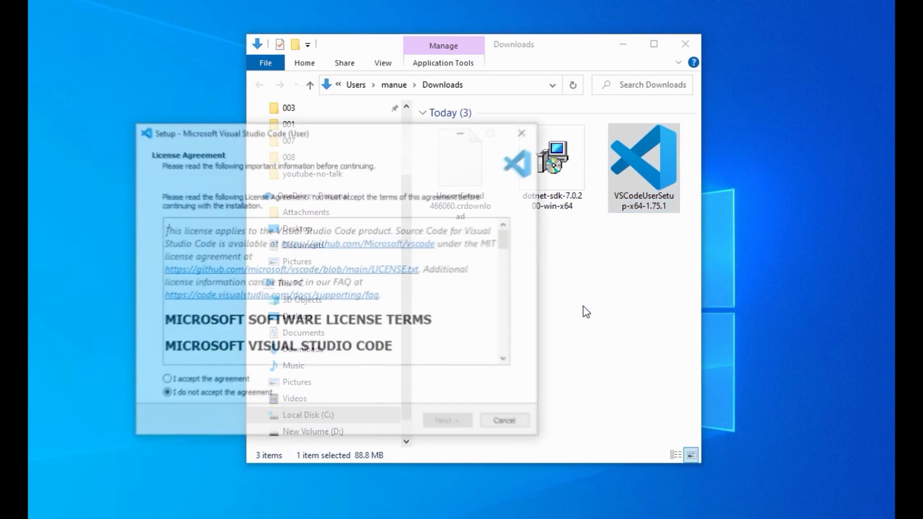
{"action": "left_click", "coordinate": [629, 47]}
- Look through the Visual Studio Code license terms, accept the agreement and continue the setup
{"action": "left_click", "coordinate": [164, 381]}
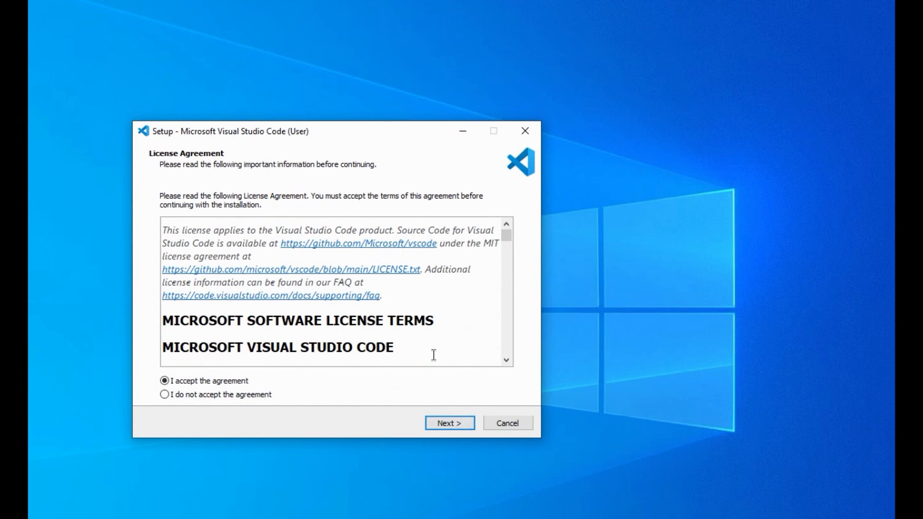
{"action": "scroll", "coordinate": [454, 317], "scroll_direction": "down", "scroll_amount": 3}
{"action": "scroll", "coordinate": [454, 317], "scroll_direction": "down", "scroll_amount": 5}
{"action": "scroll", "coordinate": [453, 315], "scroll_direction": "up", "scroll_amount": 10}
{"action": "left_click", "coordinate": [465, 423]}
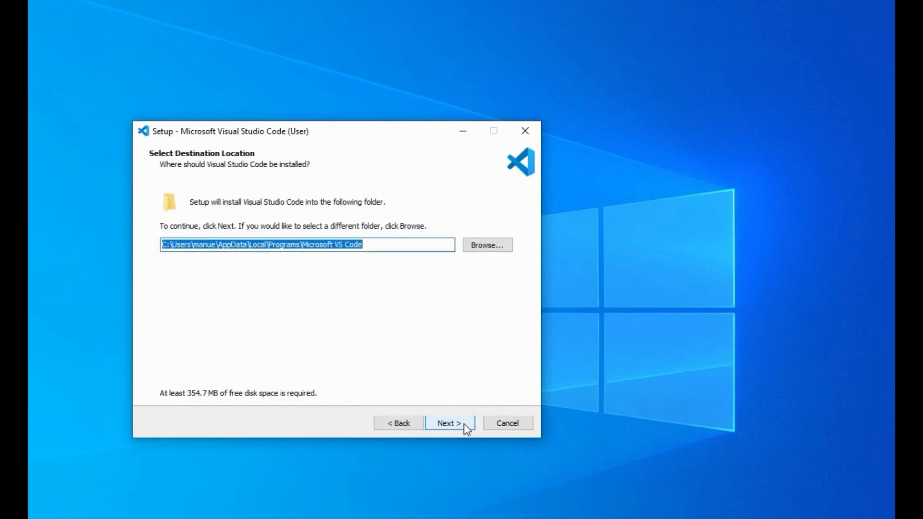
- Change the drive letter of the Visual Studio Code destination folder to d and continue
{"action": "left_click", "coordinate": [170, 245]}
{"action": "key", "text": "BackSpace"}
{"action": "type", "text": "d"}
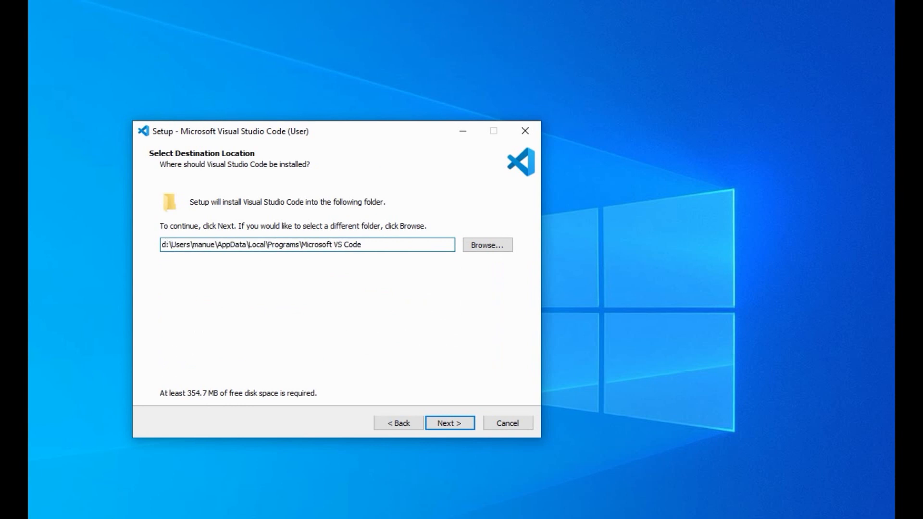
{"action": "left_click", "coordinate": [461, 425]}
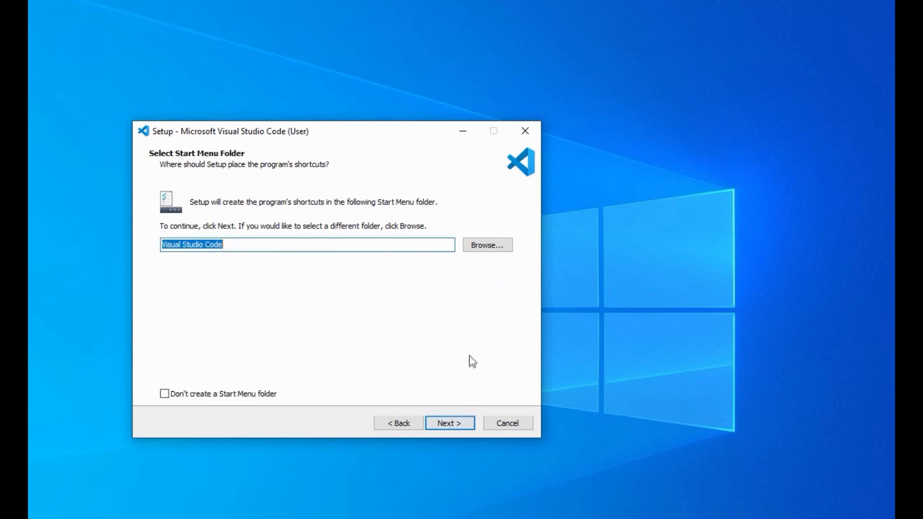
- Keep the default Start Menu folder, enable creating a desktop icon and proceed to the installation summary
{"action": "left_click", "coordinate": [455, 424]}
{"action": "left_click", "coordinate": [168, 240]}
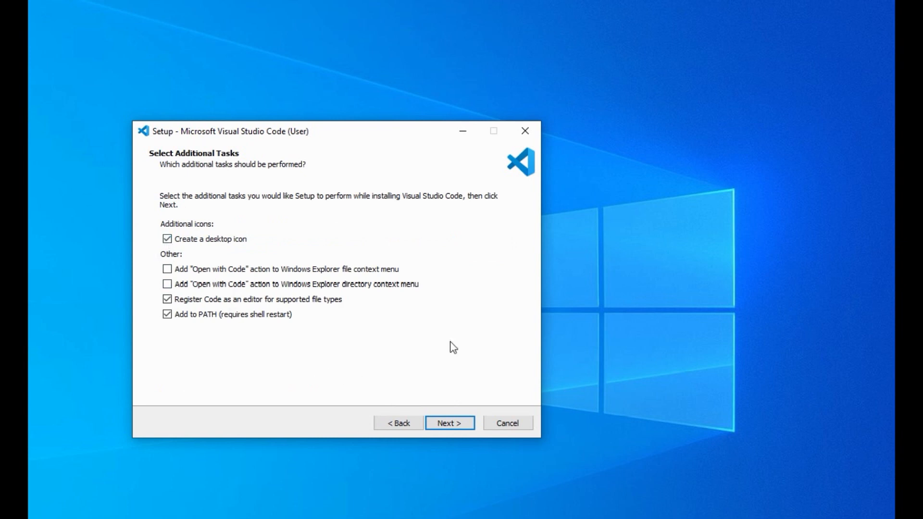
{"action": "left_click", "coordinate": [460, 425]}
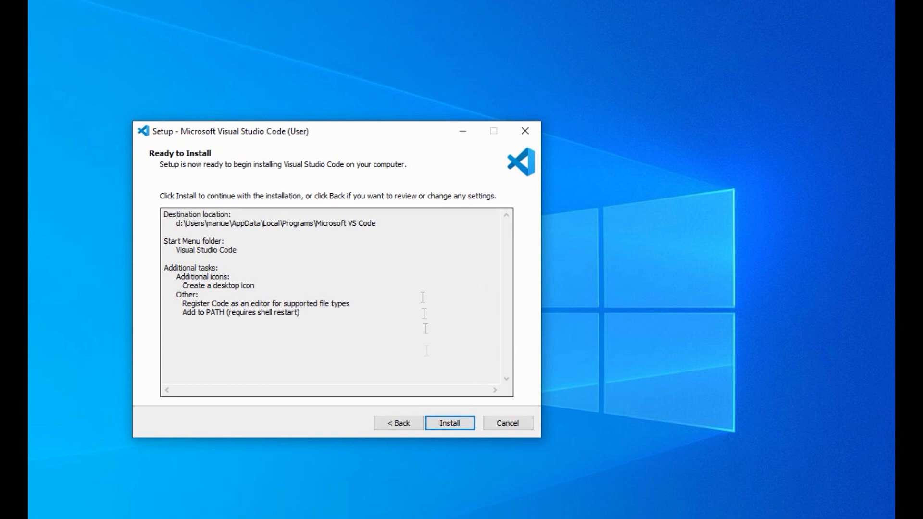
- Install Visual Studio Code, finish the setup with launching enabled, and close the Welcome page
{"action": "left_click", "coordinate": [455, 425]}
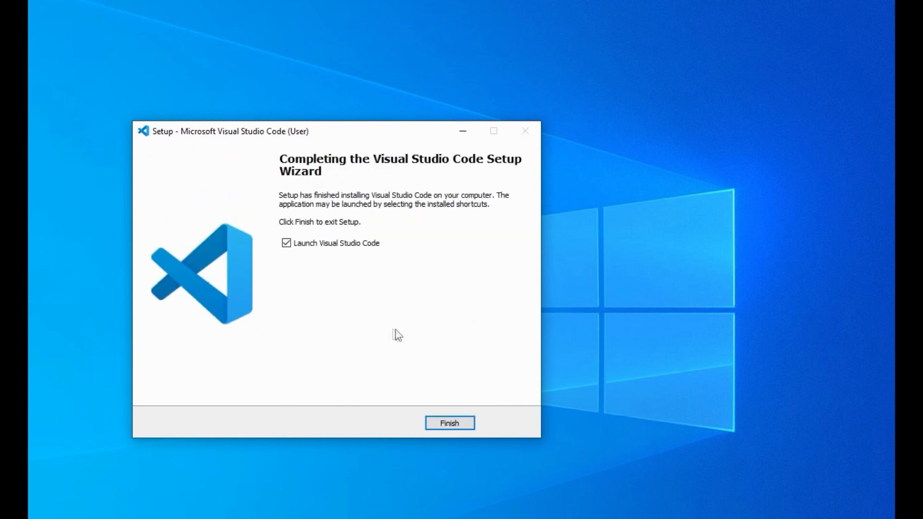
{"action": "key", "text": "Return"}
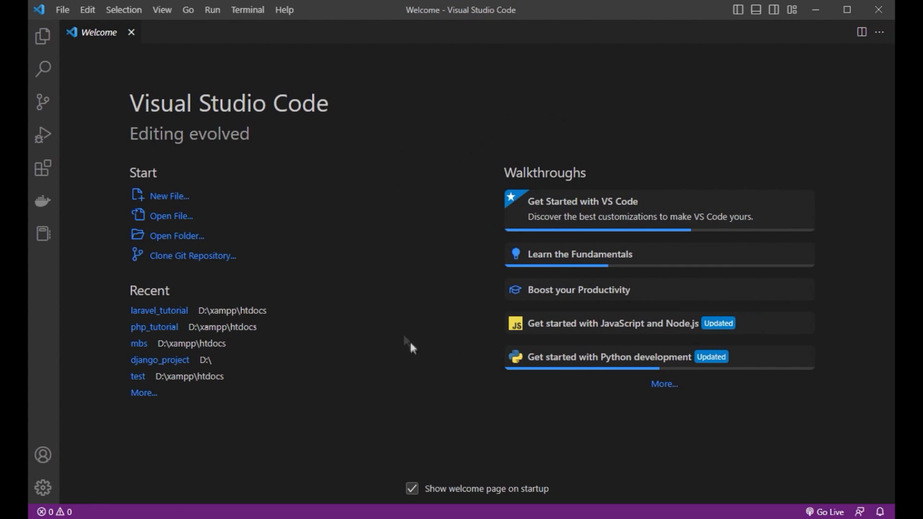
{"action": "left_click", "coordinate": [131, 32]}
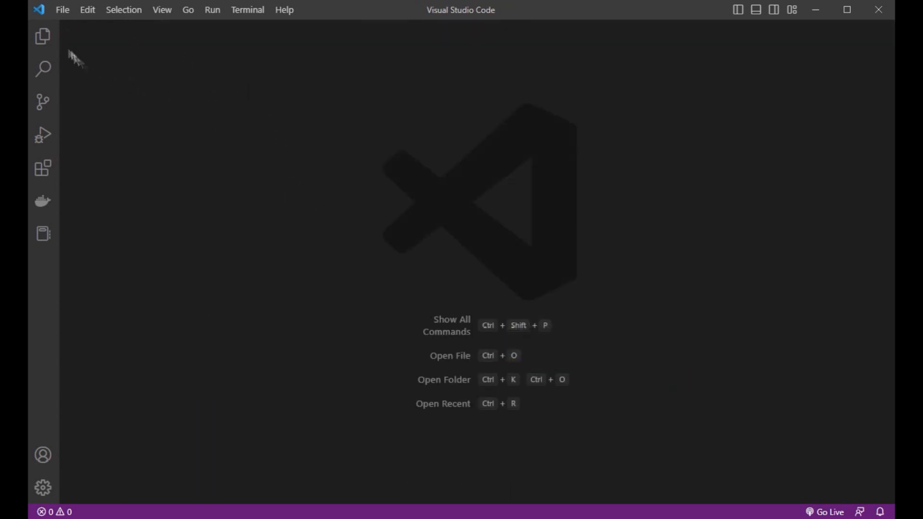
- Search the extensions for c# and examine the description of Microsoft's C# extension
{"action": "left_click", "coordinate": [43, 169]}
{"action": "type", "text": "c#"}
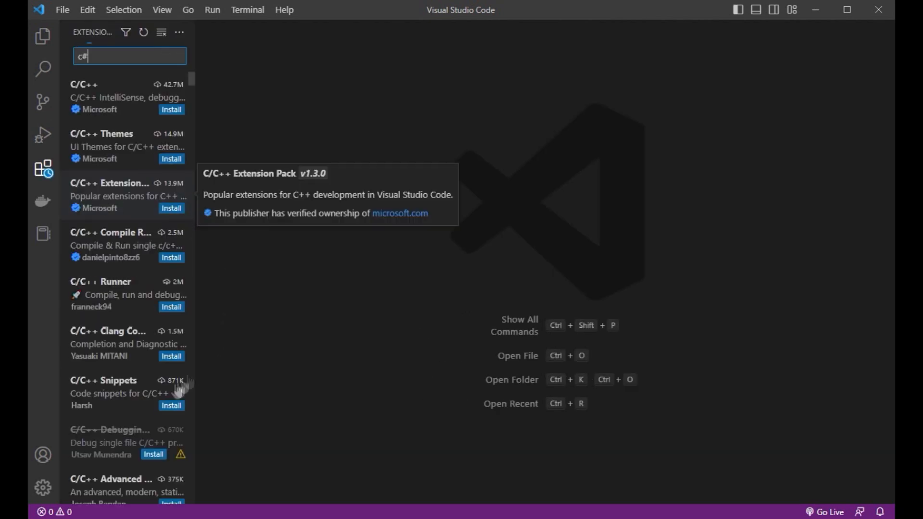
{"action": "left_click", "coordinate": [103, 98]}
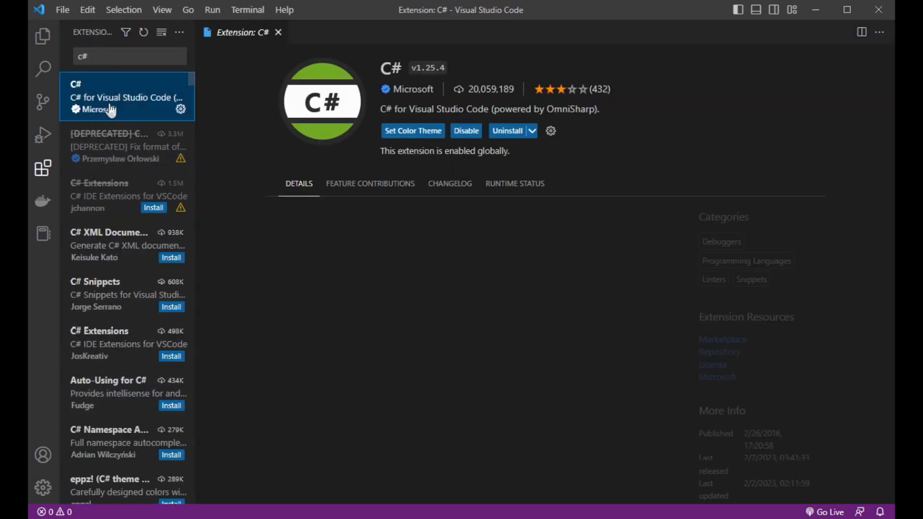
{"action": "left_click_drag", "start_coordinate": [602, 110], "coordinate": [380, 110]}
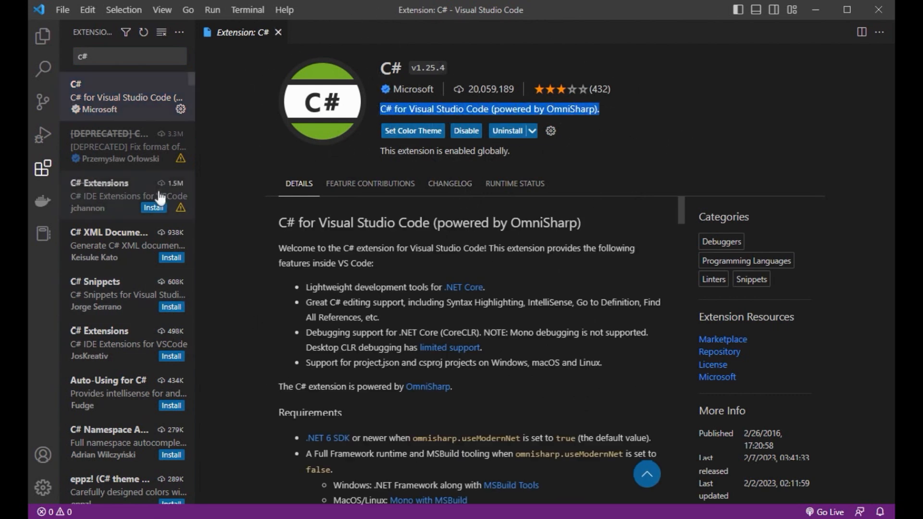
- Clear the extension search and close the C# extension's details page
{"action": "left_click", "coordinate": [82, 56]}
{"action": "key", "text": "BackSpace"}
{"action": "key", "text": "BackSpace"}
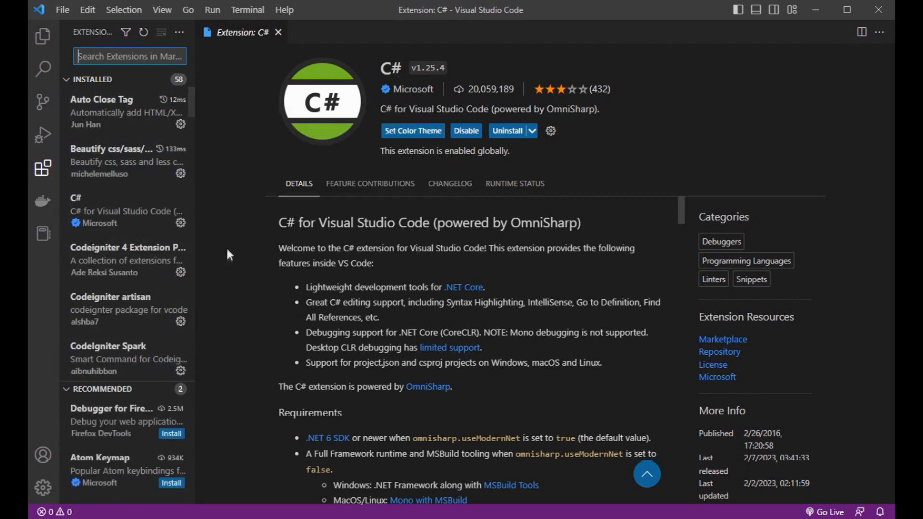
{"action": "left_click", "coordinate": [278, 32]}
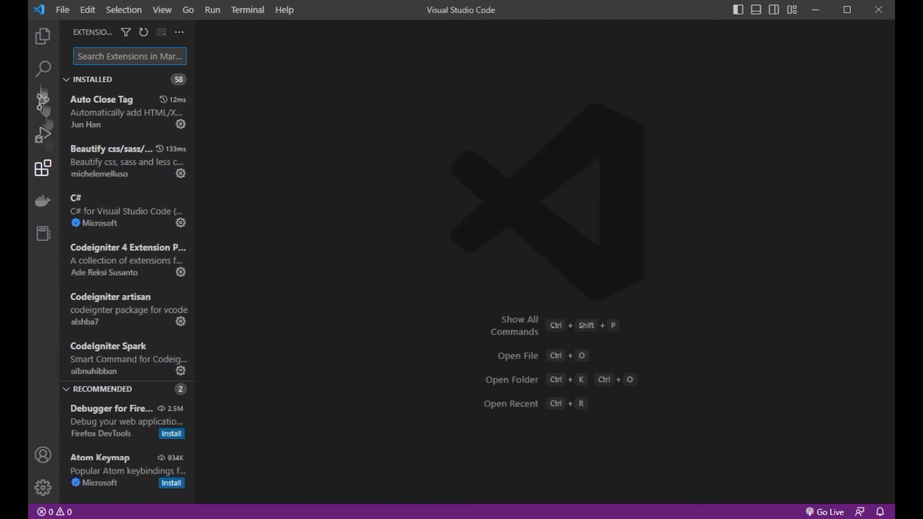
- Show the file explorer, then open a terminal and run the dotnet command
{"action": "left_click", "coordinate": [43, 36]}
{"action": "left_click", "coordinate": [256, 14]}
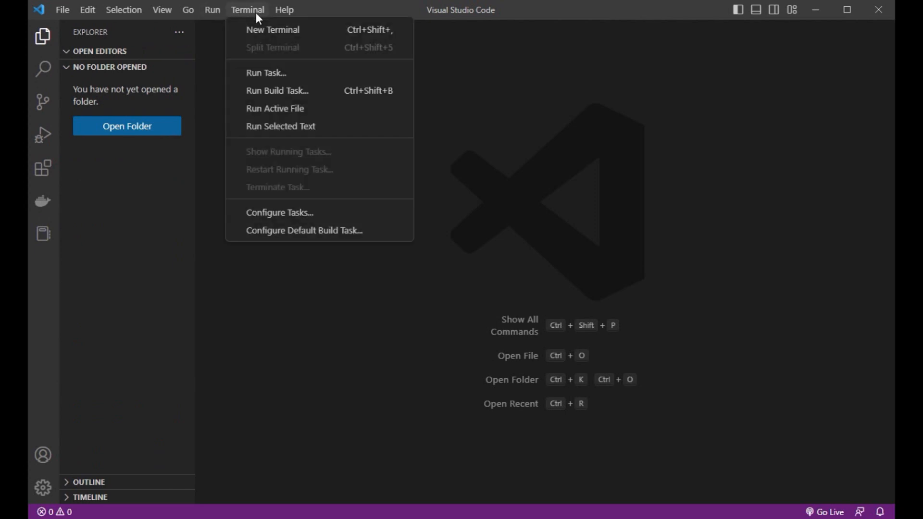
{"action": "mouse_move", "coordinate": [162, 11]}
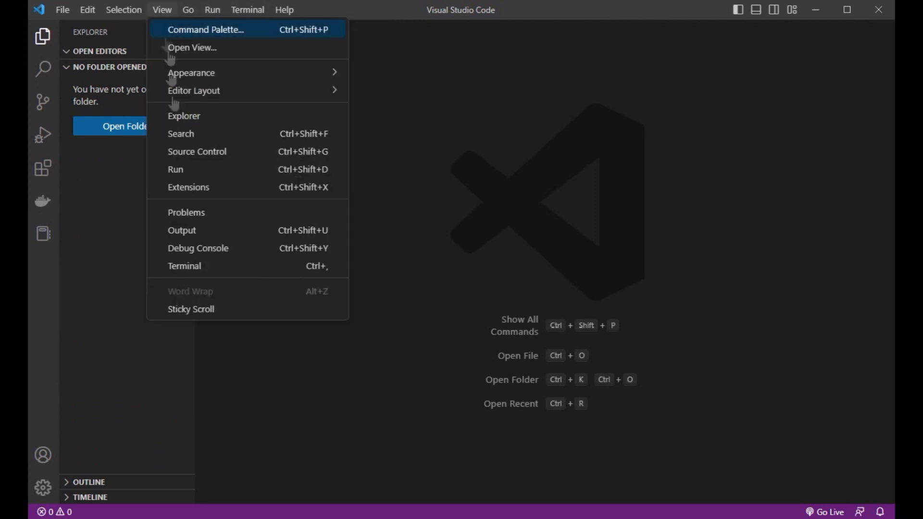
{"action": "left_click", "coordinate": [189, 267]}
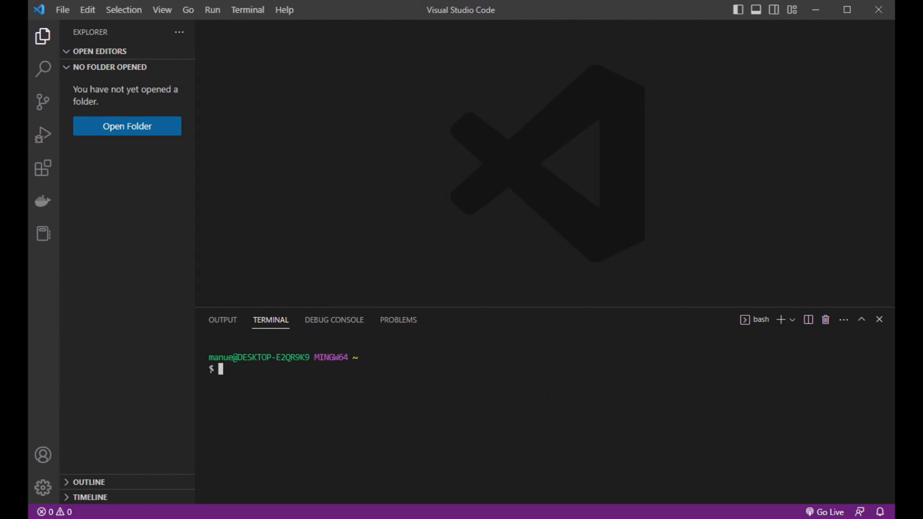
{"action": "type", "text": "dotnet"}
{"action": "key", "text": "Return"}
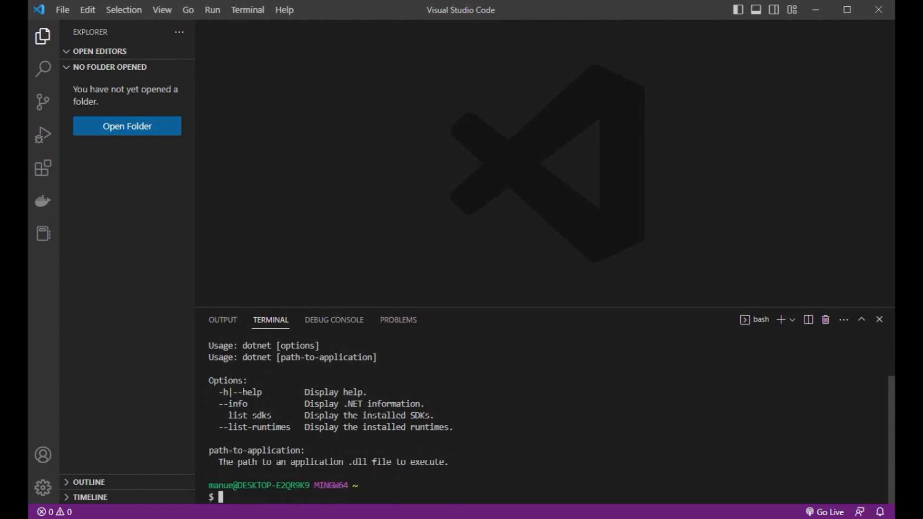
- Look through the usage output of the dotnet command in the terminal
{"action": "scroll", "coordinate": [498, 442], "scroll_direction": "up", "scroll_amount": 2}
{"action": "left_click_drag", "start_coordinate": [237, 387], "coordinate": [290, 389]}
{"action": "scroll", "coordinate": [420, 395], "scroll_direction": "down", "scroll_amount": 2}
{"action": "left_click", "coordinate": [420, 395]}
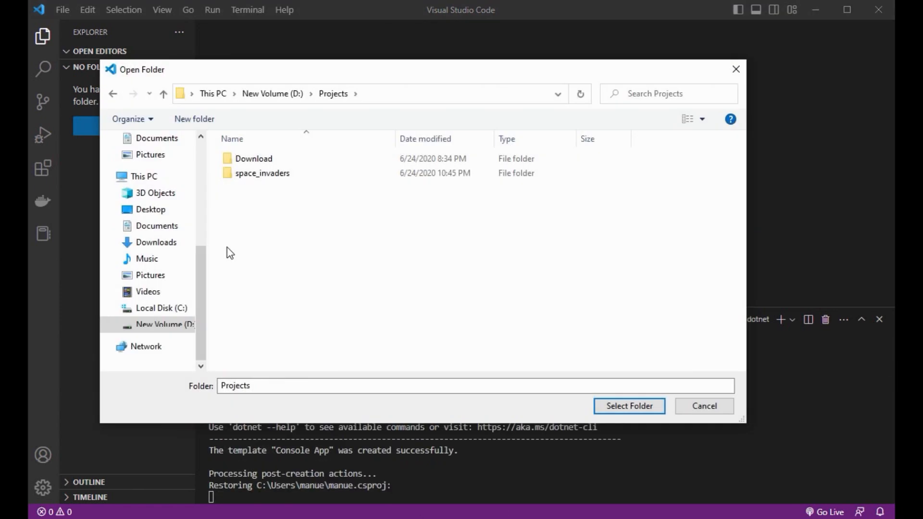
- Create a folder named hello_world inside Projects on drive D and open it as the workspace
{"action": "left_click", "coordinate": [203, 119]}
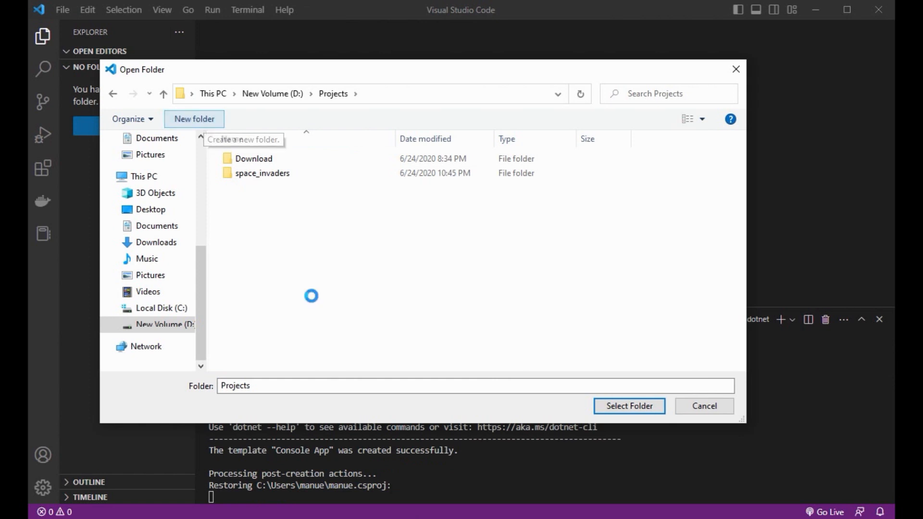
{"action": "type", "text": "Hello"}
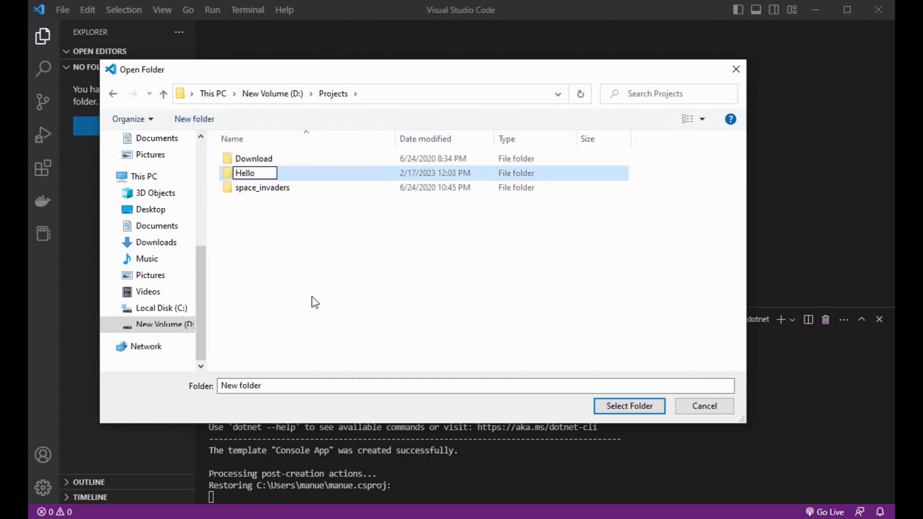
{"action": "key", "text": "BackSpace"}
{"action": "key", "text": "BackSpace"}
{"action": "key", "text": "BackSpace"}
{"action": "key", "text": "BackSpace"}
{"action": "key", "text": "BackSpace"}
{"action": "type", "text": "hello"}
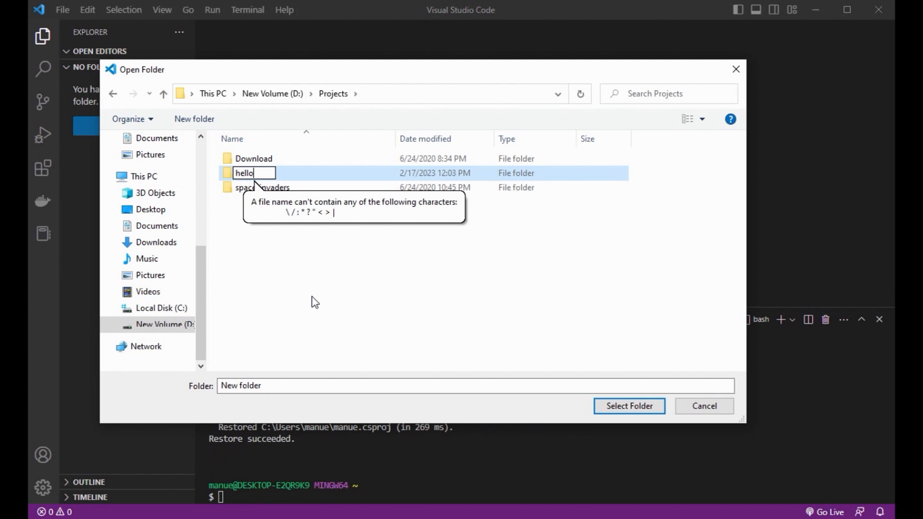
{"action": "type", "text": "_world"}
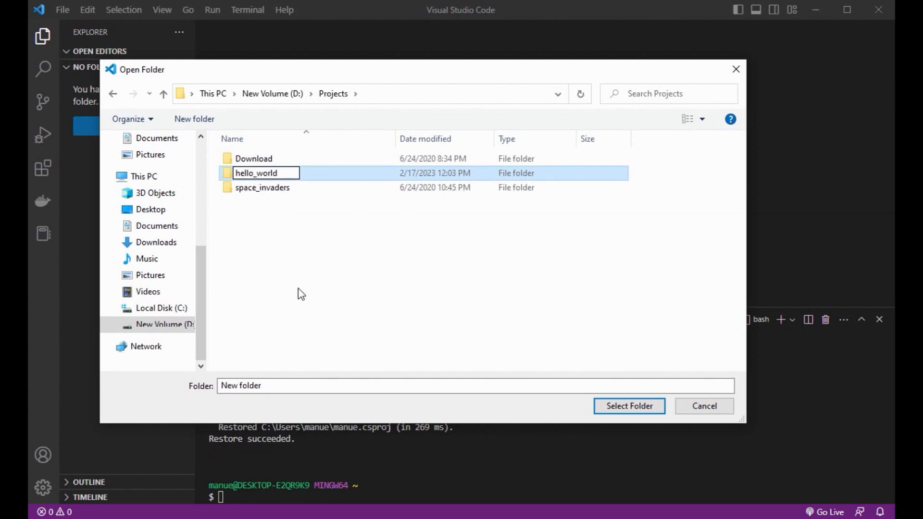
{"action": "key", "text": "Return"}
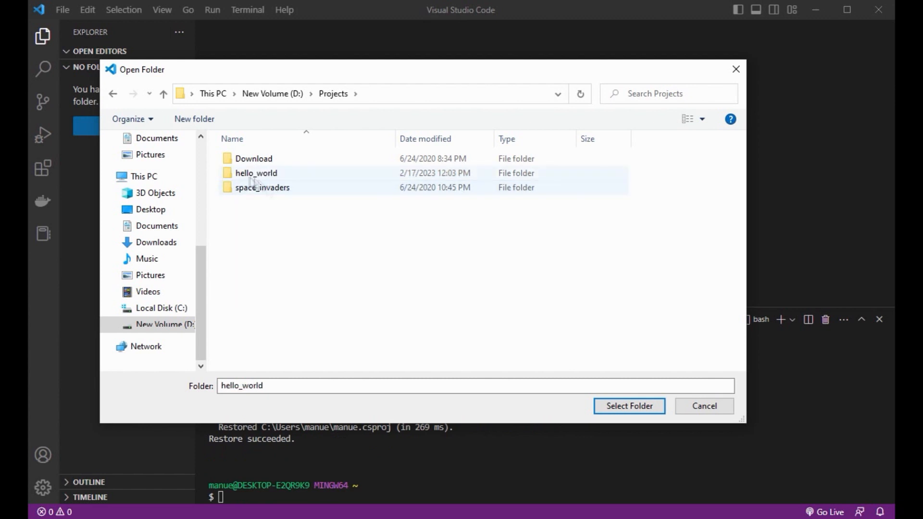
{"action": "left_click", "coordinate": [629, 407]}
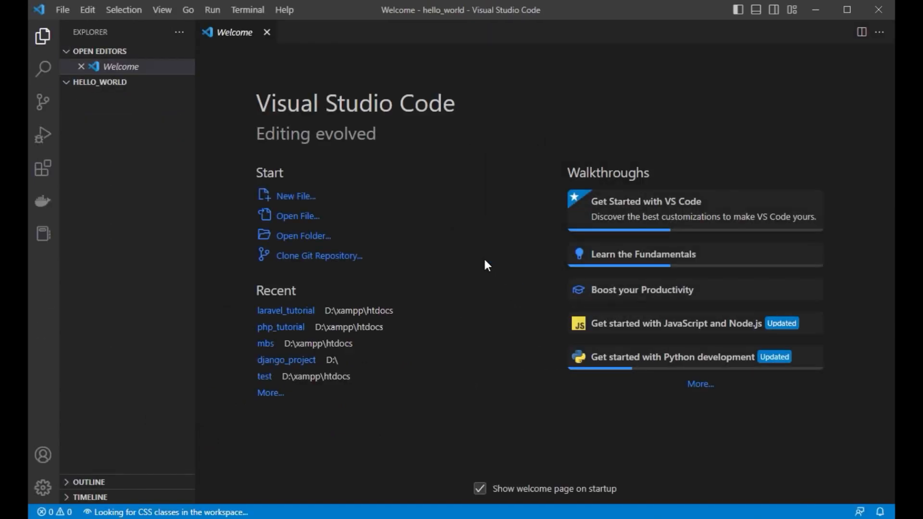
- Close the Welcome page and open a terminal in the hello_world folder
{"action": "left_click", "coordinate": [94, 83]}
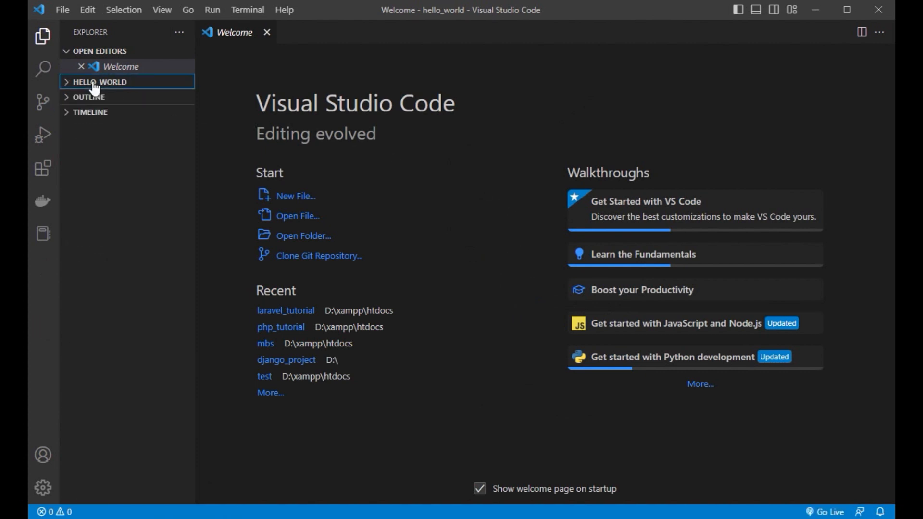
{"action": "left_click", "coordinate": [266, 32]}
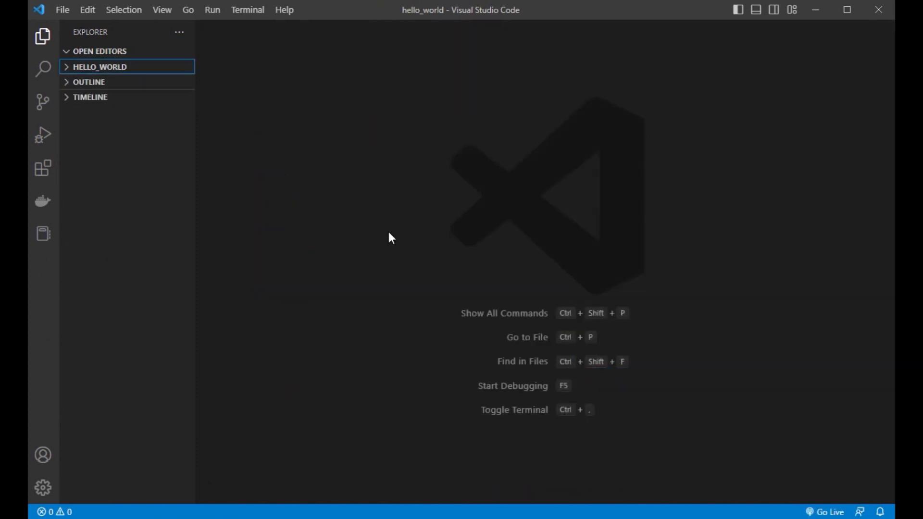
{"action": "left_click", "coordinate": [162, 10]}
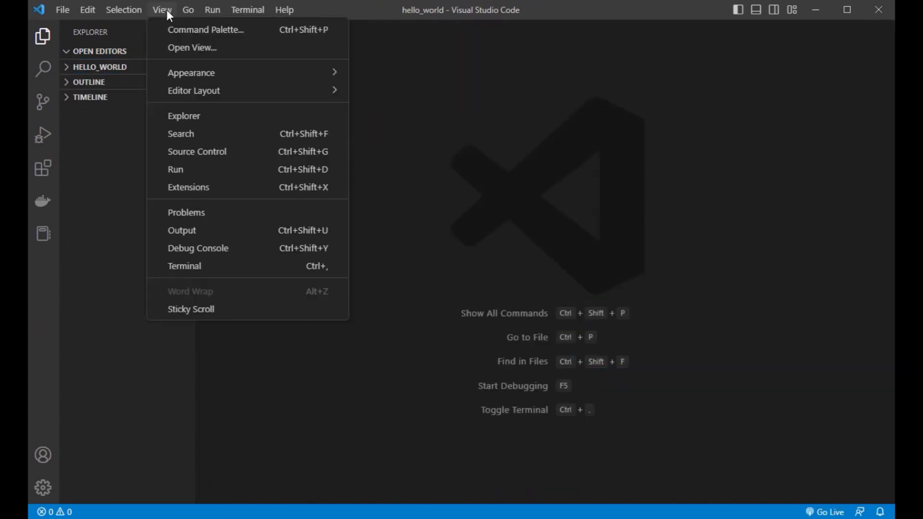
{"action": "left_click", "coordinate": [237, 267]}
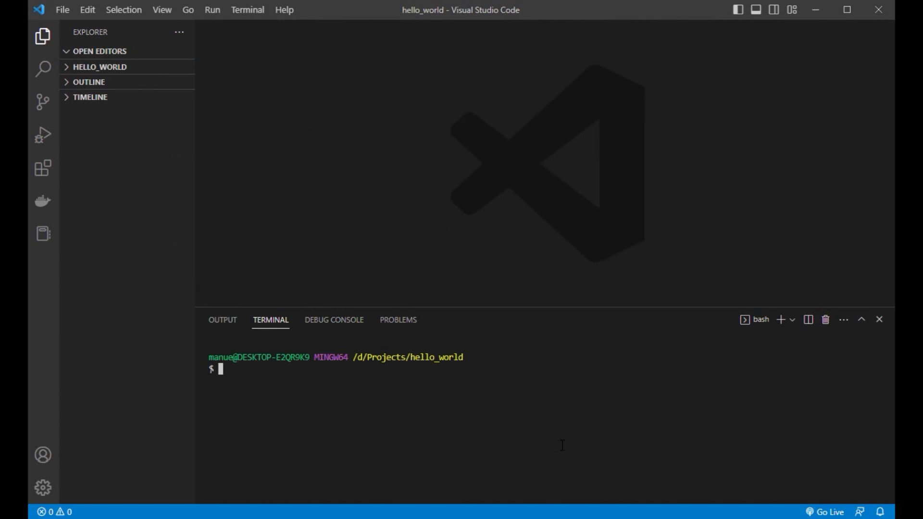
- Create a console app in hello_world by running dotnet new console
{"action": "type", "text": "dotnet new console"}
{"action": "key", "text": "Return"}
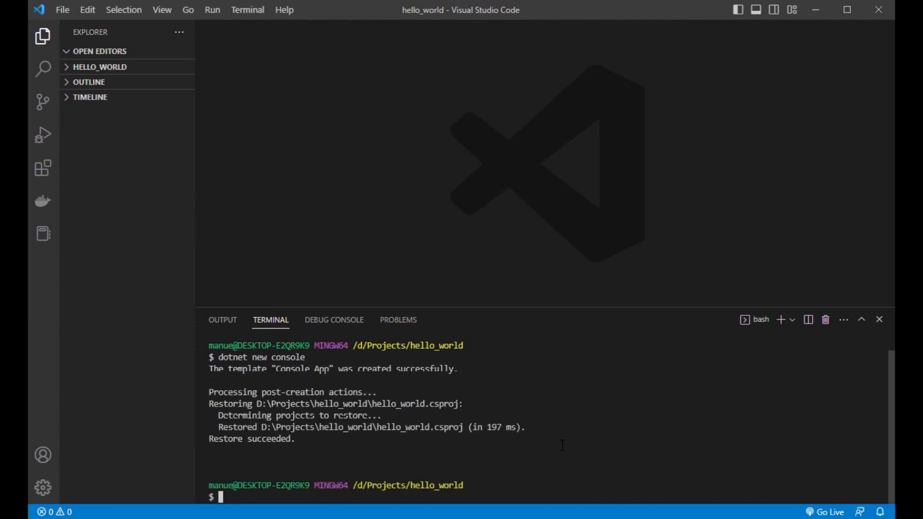
- Open Program.cs from the hello_world folder and choose not to be asked again about adding the build and debug assets
{"action": "left_click", "coordinate": [67, 68]}
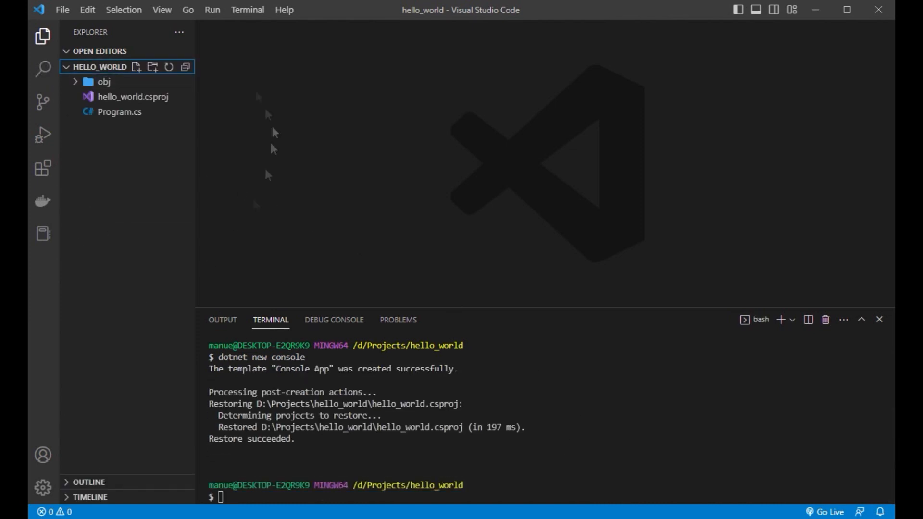
{"action": "left_click", "coordinate": [118, 113]}
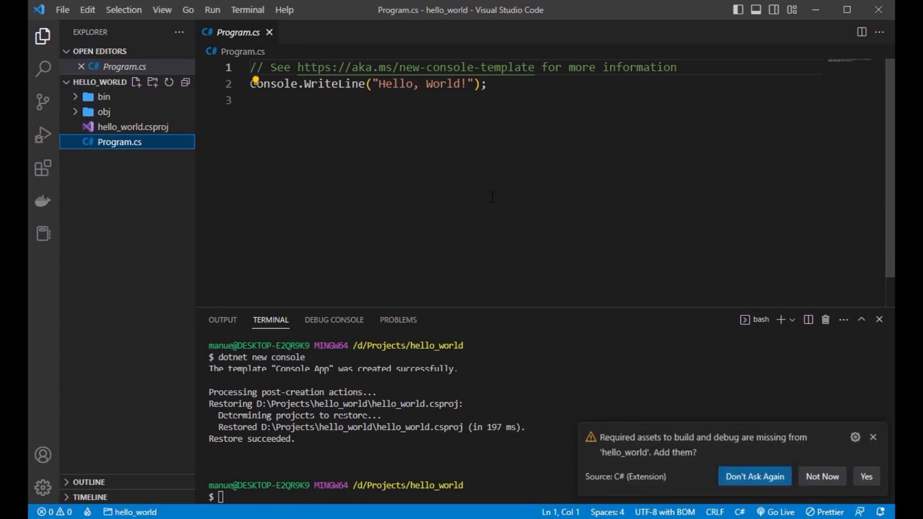
{"action": "left_click", "coordinate": [775, 476]}
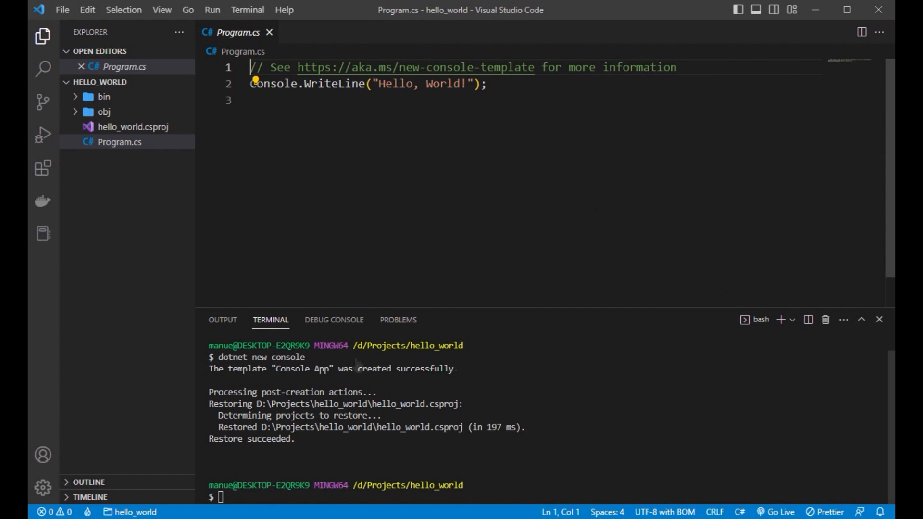
- Run the console app with dotnet run and highlight its output line in the terminal
{"action": "left_click", "coordinate": [238, 498]}
{"action": "type", "text": "dotnet run"}
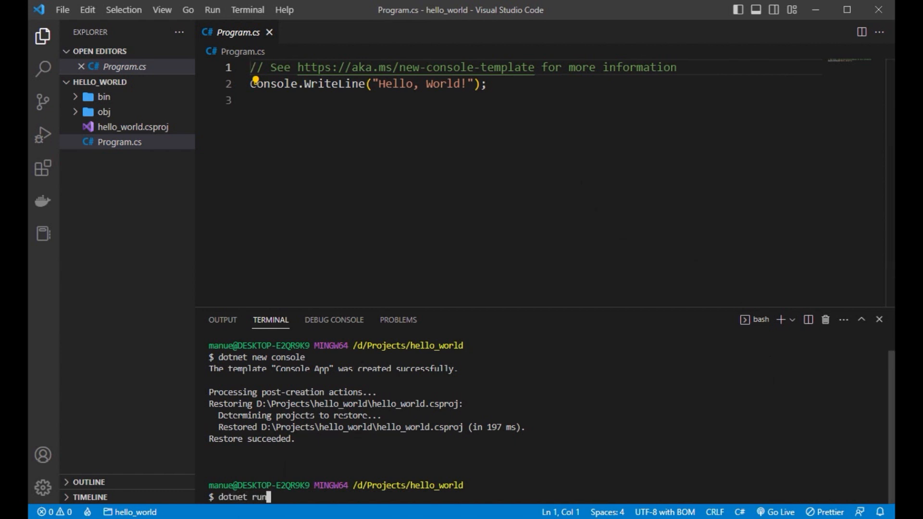
{"action": "key", "text": "Return"}
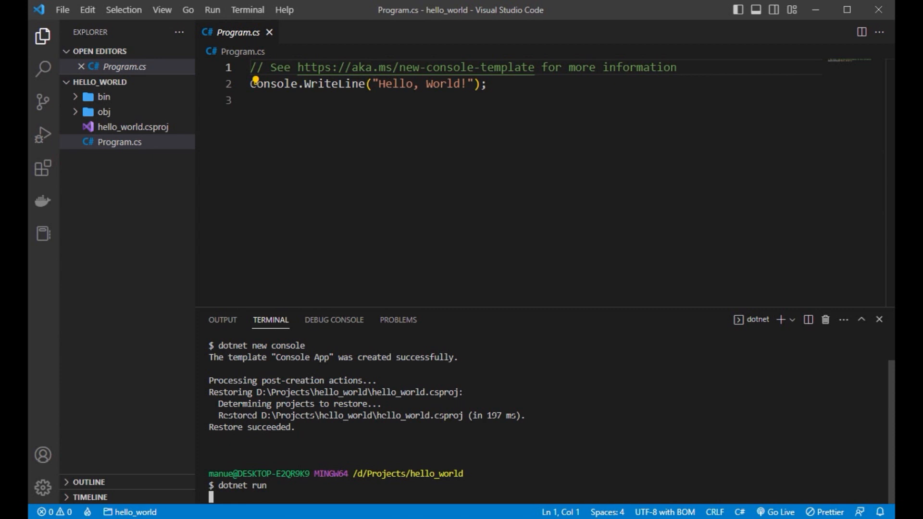
{"action": "left_click_drag", "start_coordinate": [278, 462], "coordinate": [201, 465]}
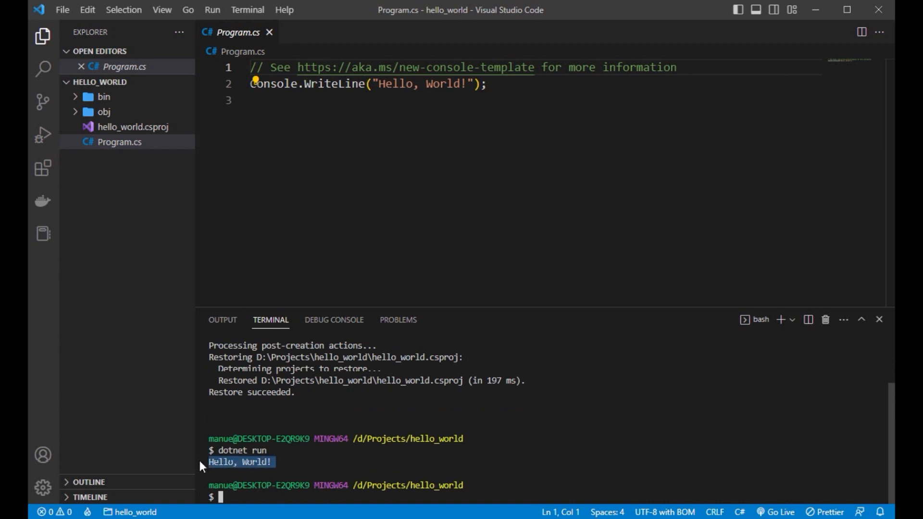